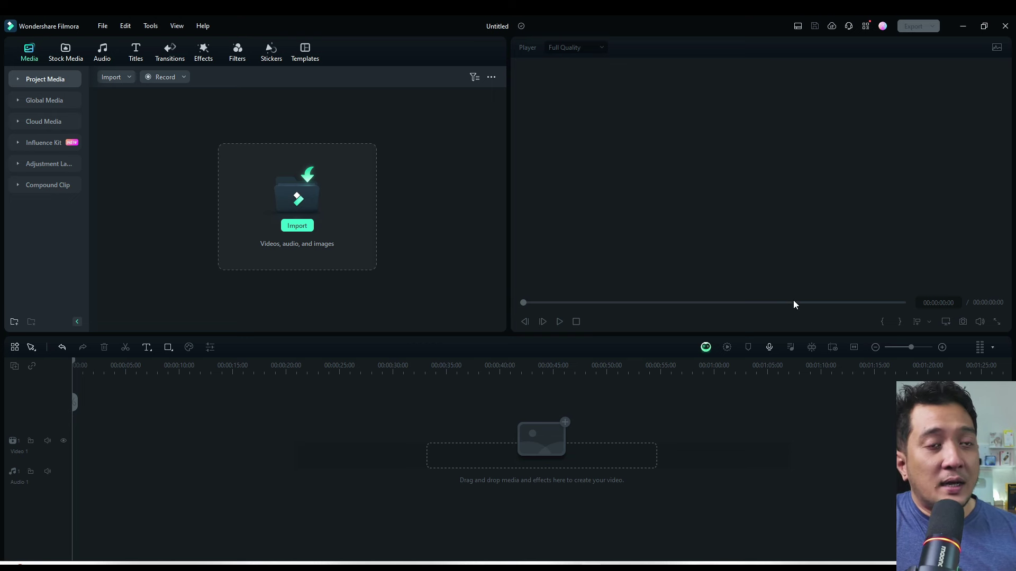
# Record a microphone voiceover of the "Keceplosan" story from the browser page, and trim the silence at the start of the recorded clip
pyautogui.click(769, 347)
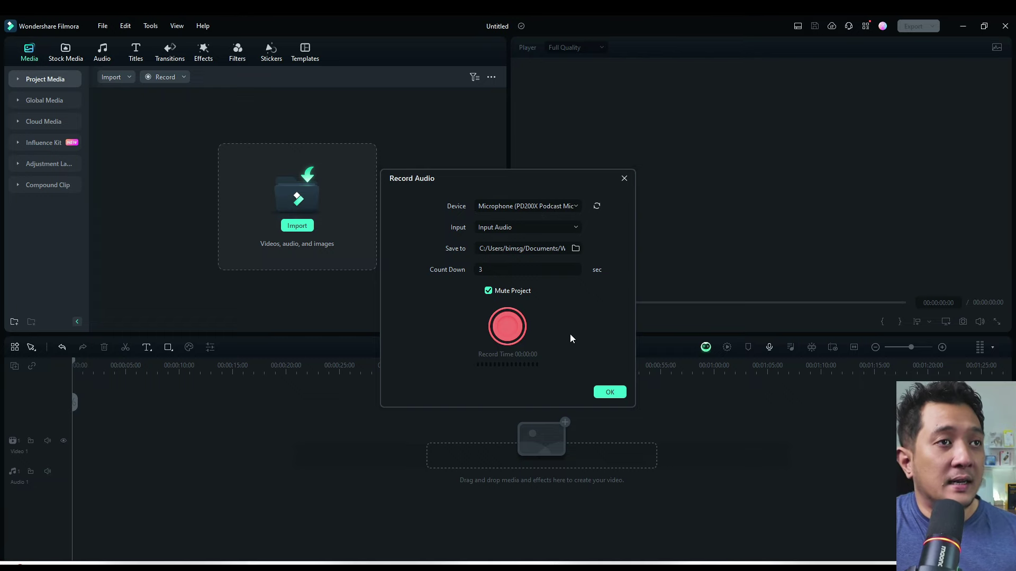
pyautogui.click(508, 327)
pyautogui.click(450, 567)
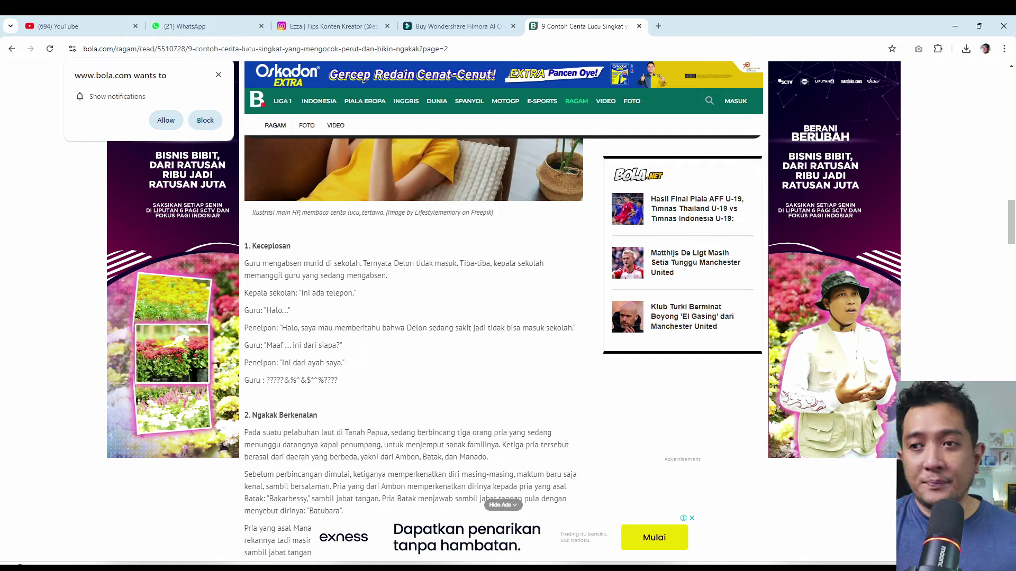
pyautogui.click(564, 523)
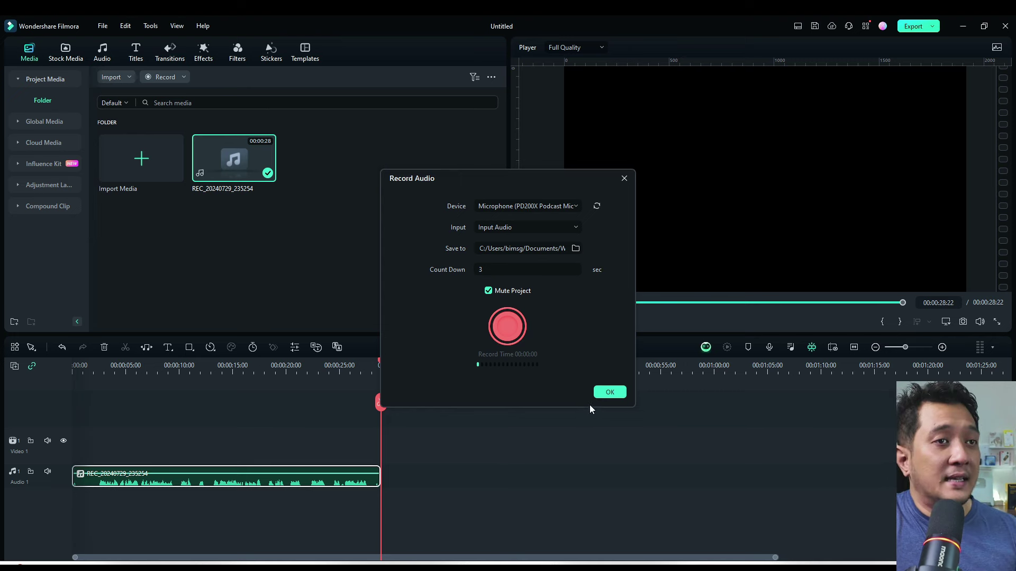
pyautogui.press('Escape')
pyautogui.moveTo(74, 479); pyautogui.dragTo(100, 479)
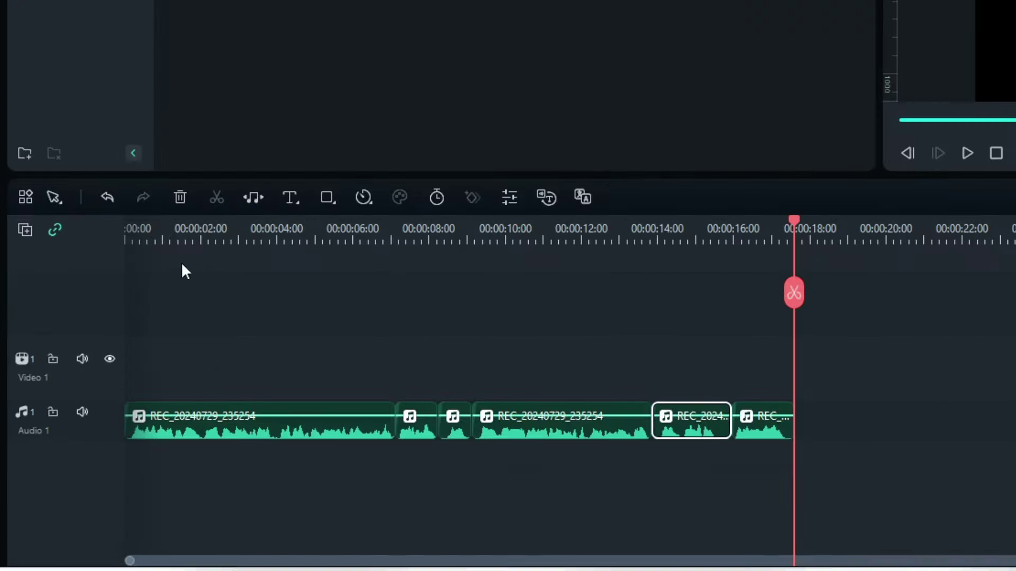
# Review the first narration clip and the beginning of the second clip on the Audio 1 track
pyautogui.click(158, 228)
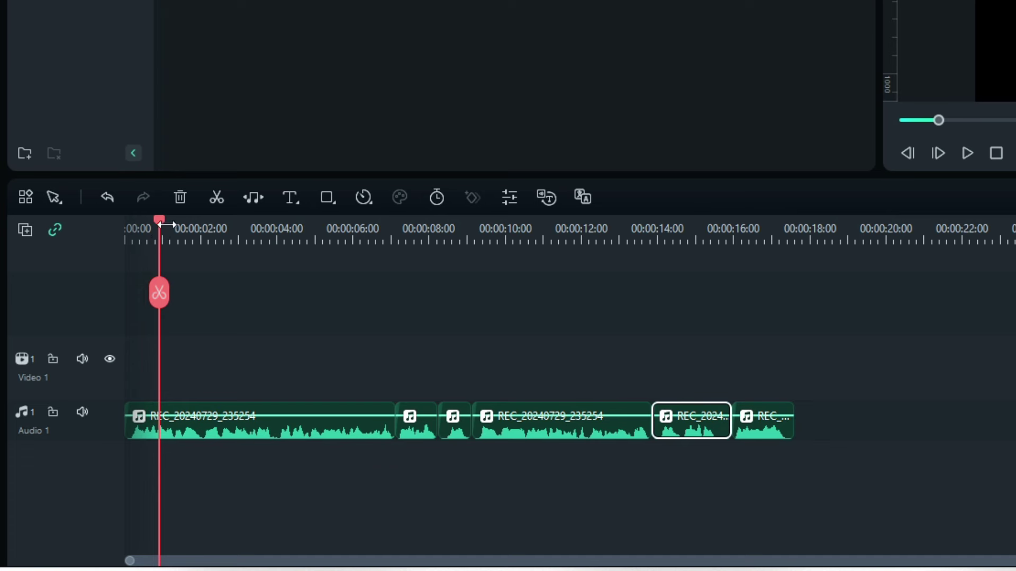
pyautogui.moveTo(158, 223); pyautogui.dragTo(238, 319)
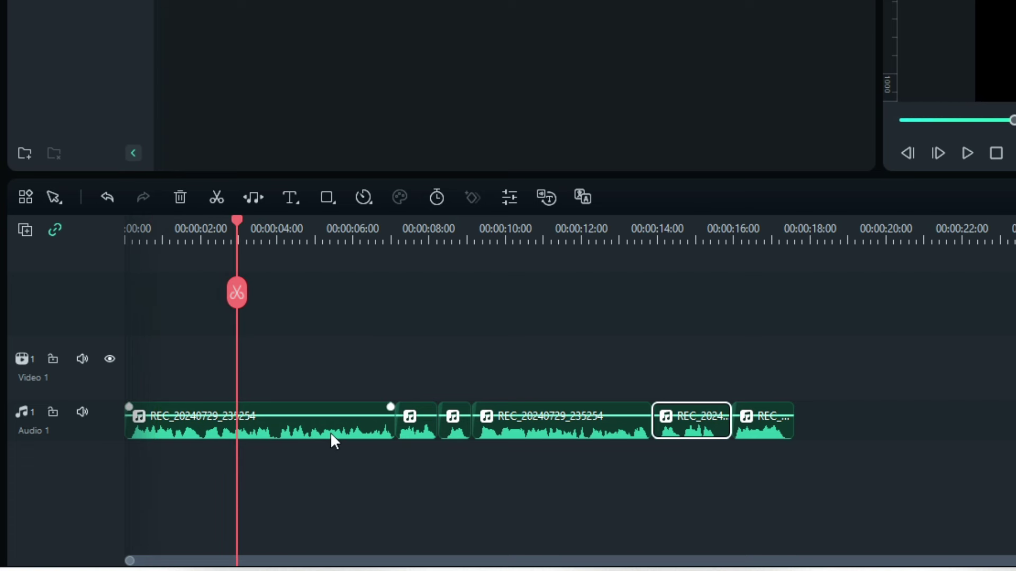
pyautogui.click(399, 232)
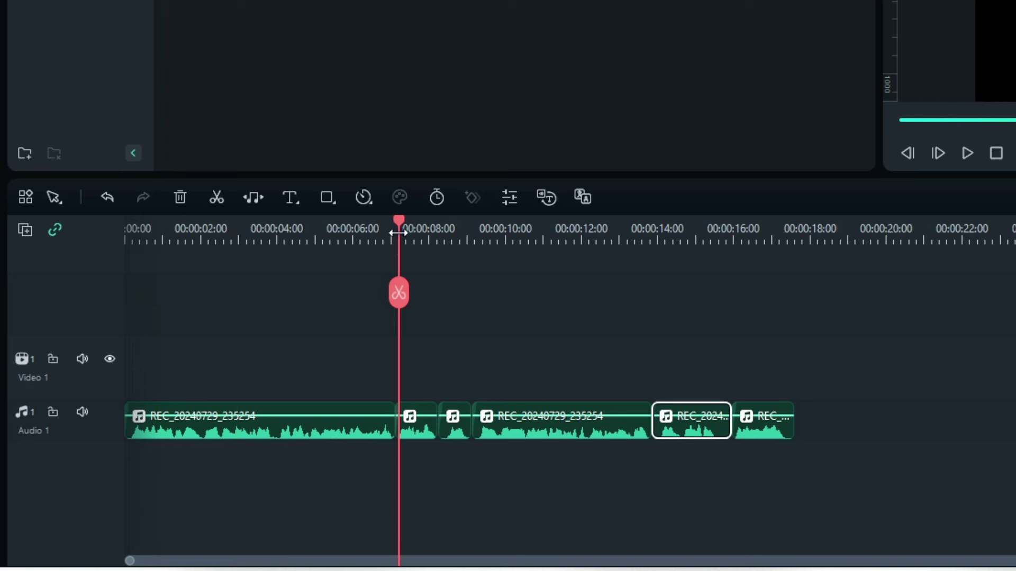
pyautogui.moveTo(404, 226); pyautogui.dragTo(406, 297)
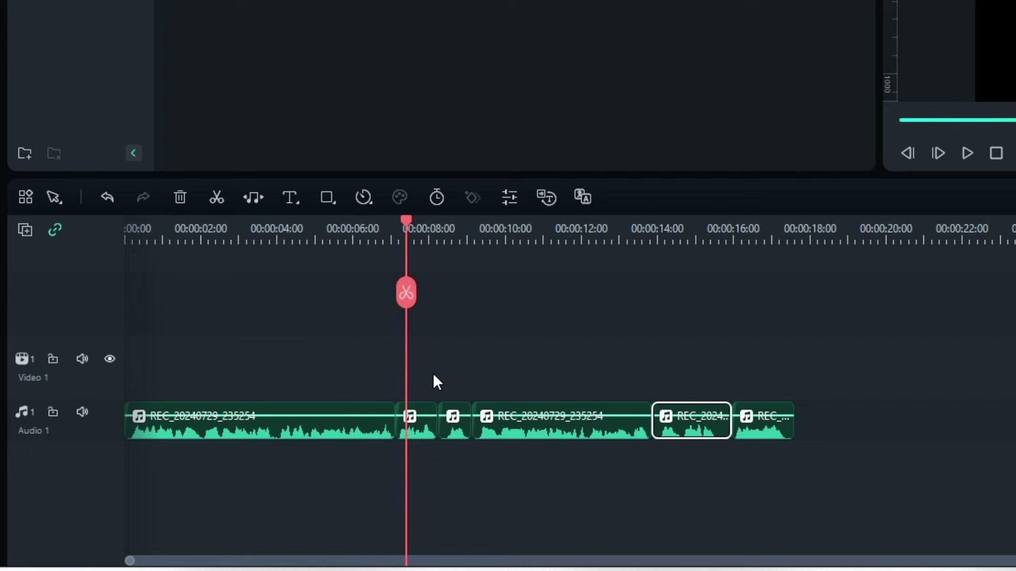
# Apply the Male Minion voice changer audio effect to the second clip on the Audio 1 track and preview it
pyautogui.click(430, 431)
pyautogui.click(423, 36)
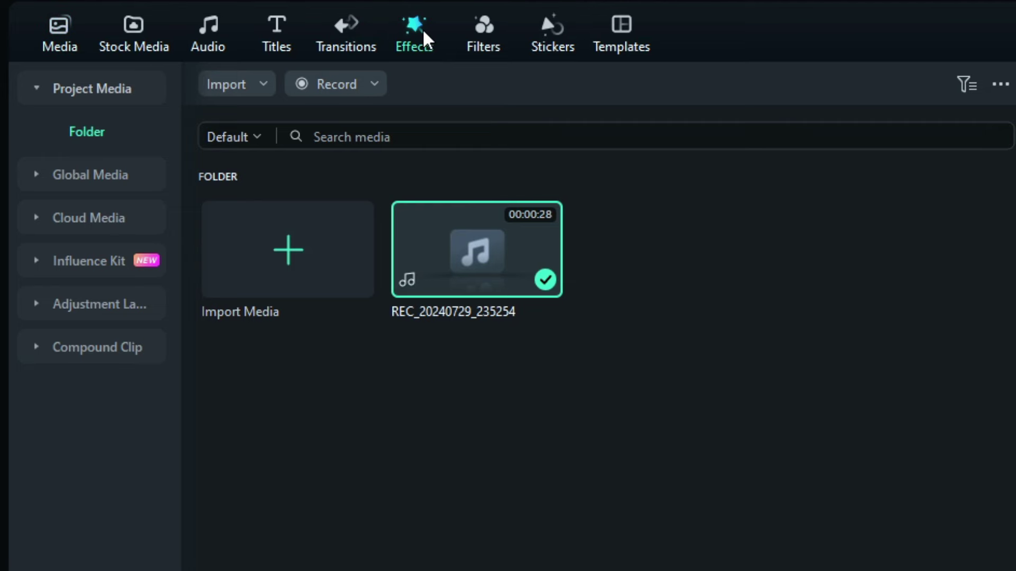
pyautogui.click(90, 132)
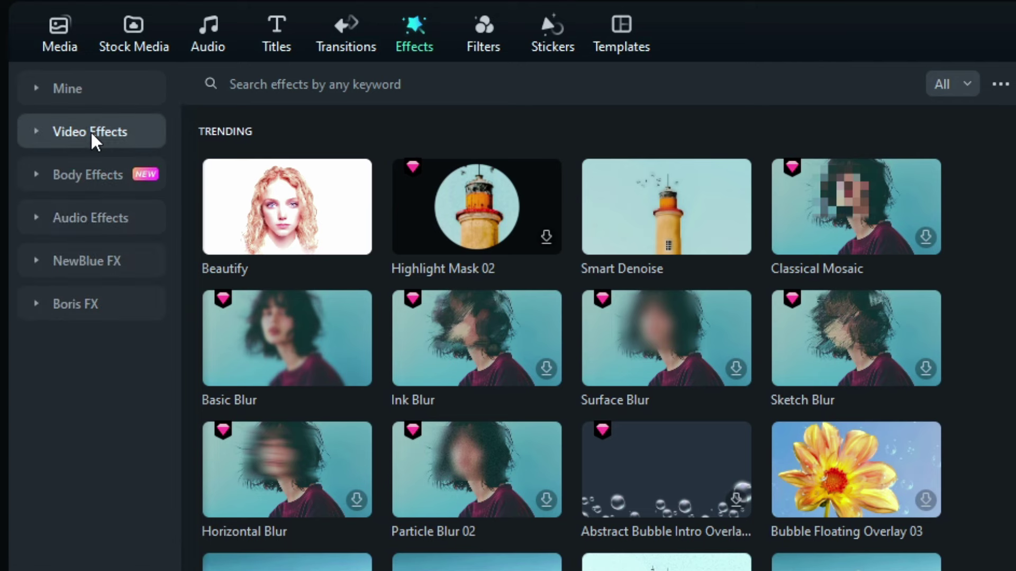
pyautogui.click(75, 221)
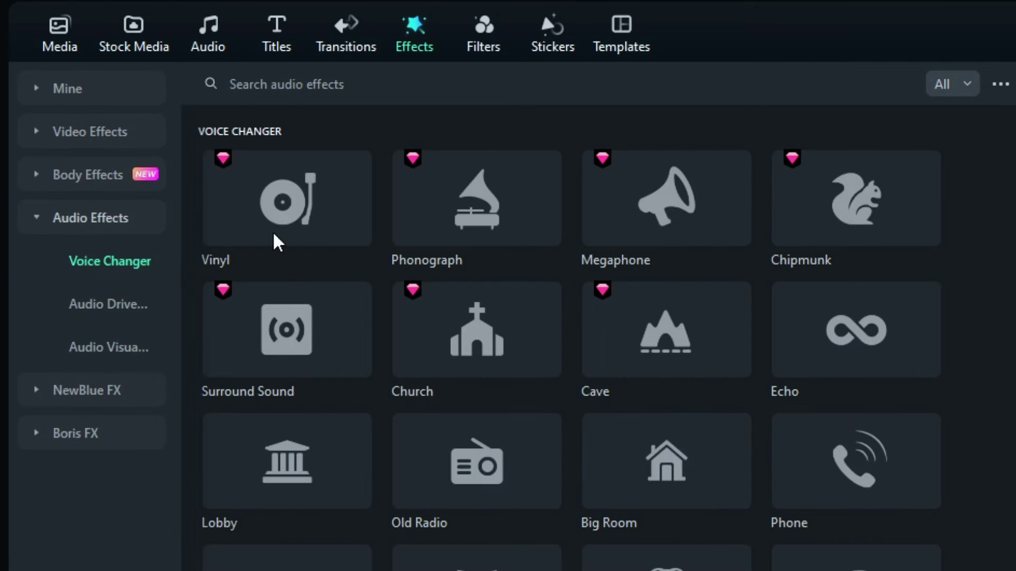
pyautogui.scroll(-5, 572, 339)
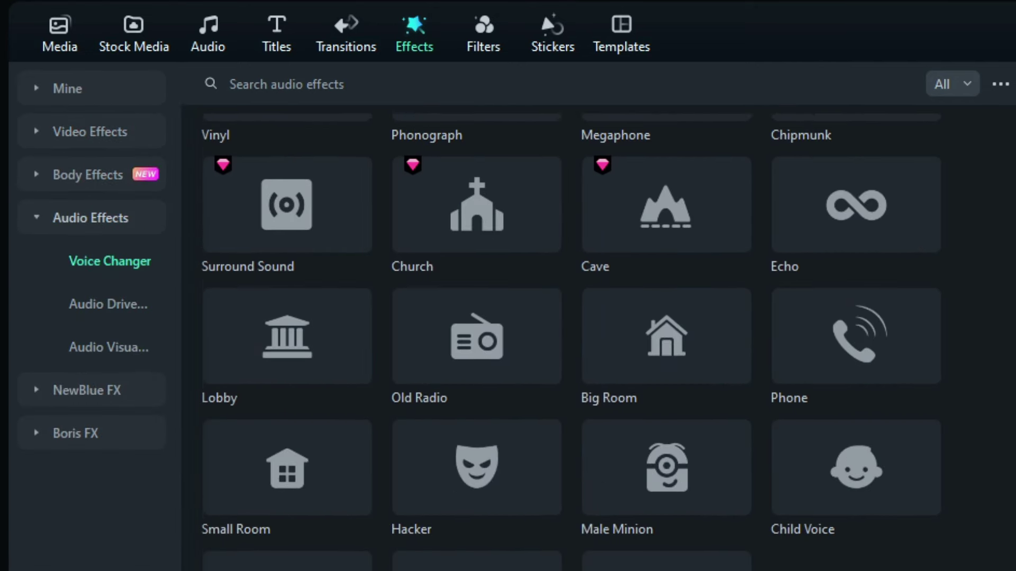
pyautogui.scroll(-2, 571, 338)
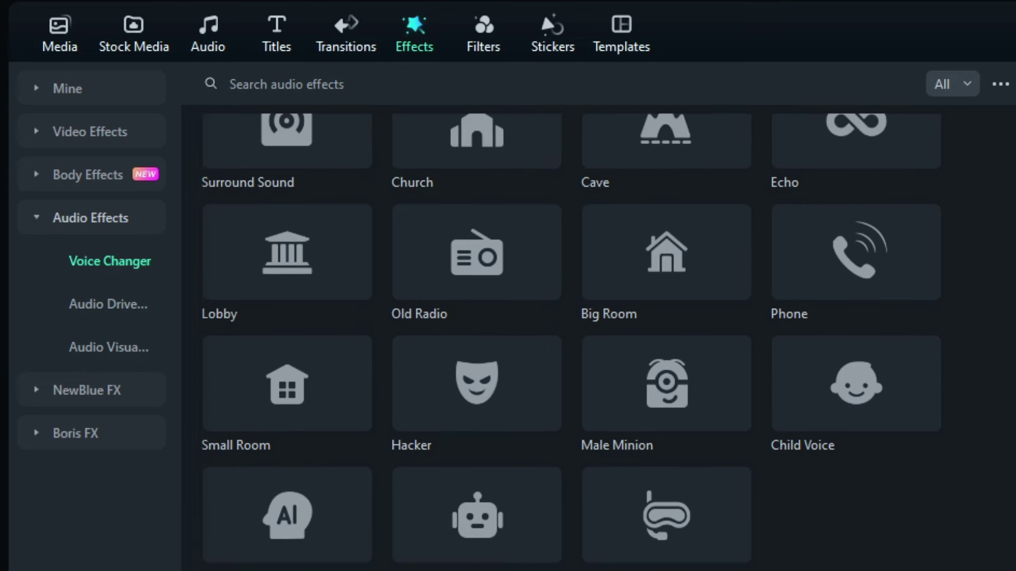
pyautogui.scroll(-1, 571, 338)
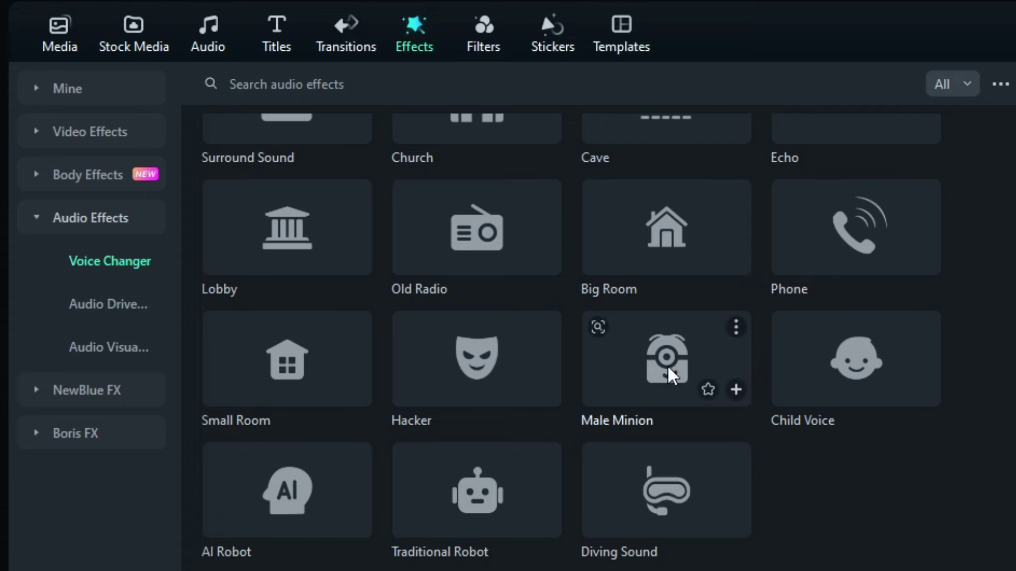
pyautogui.moveTo(671, 370); pyautogui.dragTo(489, 442)
pyautogui.moveTo(478, 197); pyautogui.dragTo(506, 197)
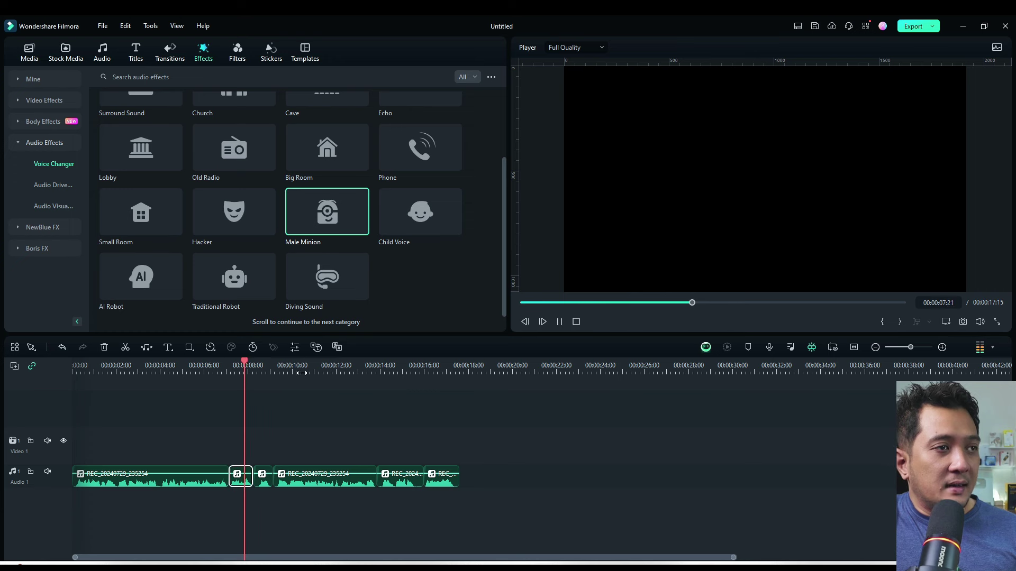
pyautogui.moveTo(248, 365); pyautogui.dragTo(244, 365)
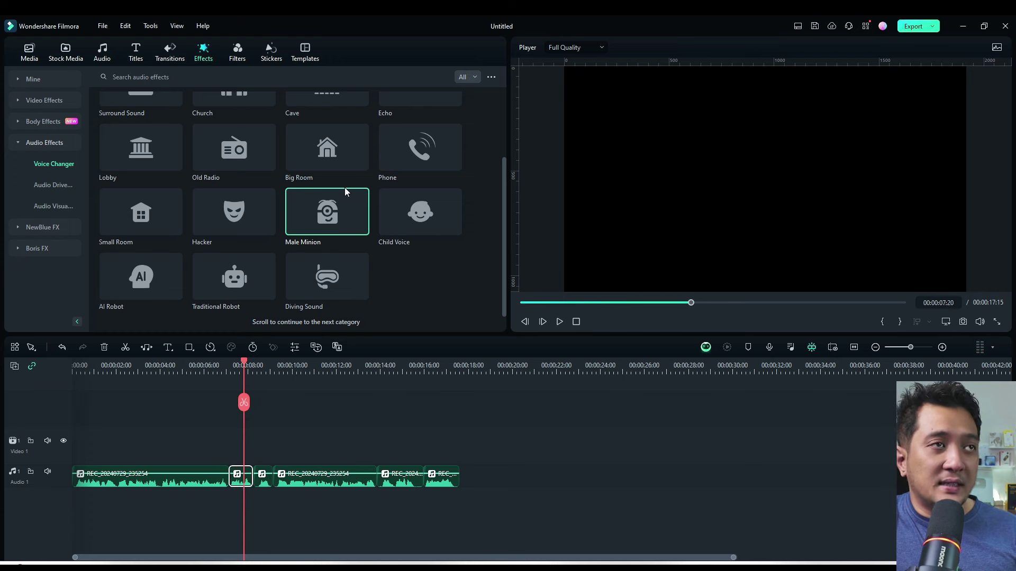
pyautogui.moveTo(292, 308)
pyautogui.mouseDown()
pyautogui.moveTo(301, 344)
pyautogui.moveTo(281, 458)
pyautogui.moveTo(246, 464)
pyautogui.moveTo(242, 480)
pyautogui.mouseUp()
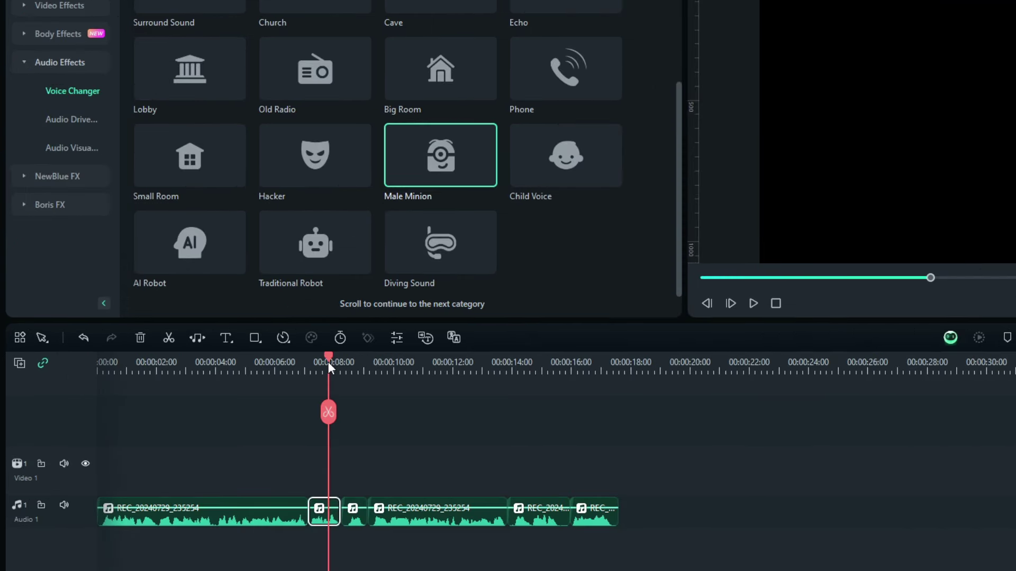
# Apply the Hacker voice changer effect to the third clip on the Audio 1 track
pyautogui.moveTo(244, 364); pyautogui.dragTo(252, 365)
pyautogui.moveTo(339, 364); pyautogui.dragTo(352, 364)
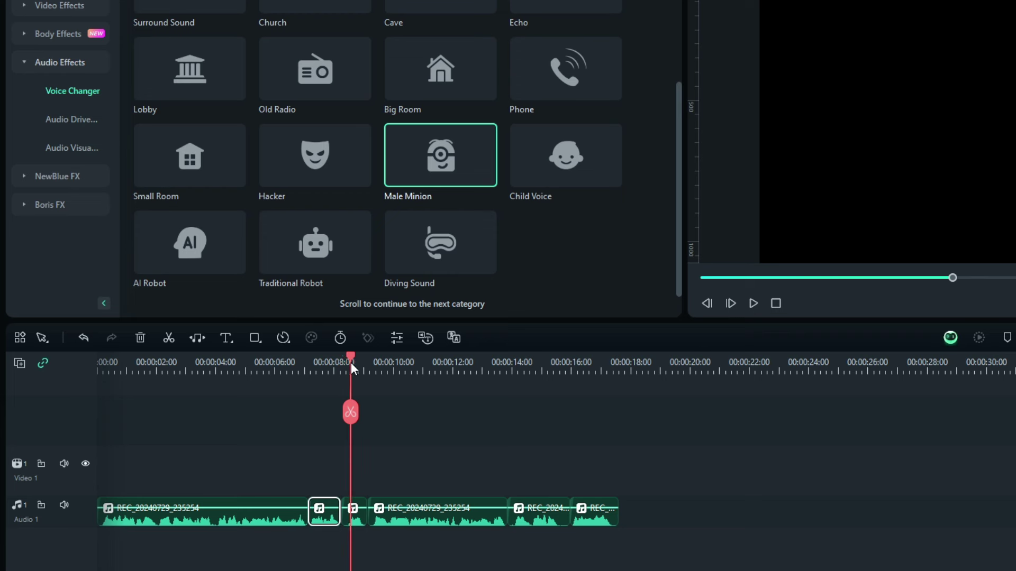
pyautogui.click(310, 155)
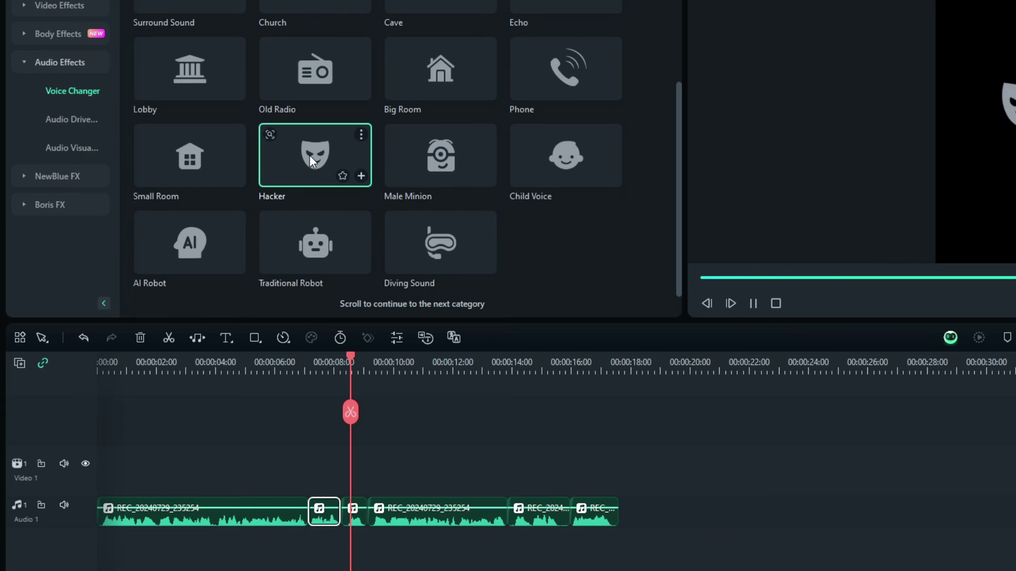
pyautogui.moveTo(315, 154); pyautogui.dragTo(353, 524)
# Check the fourth clip and apply the Child Voice voice changer effect to it
pyautogui.click(386, 369)
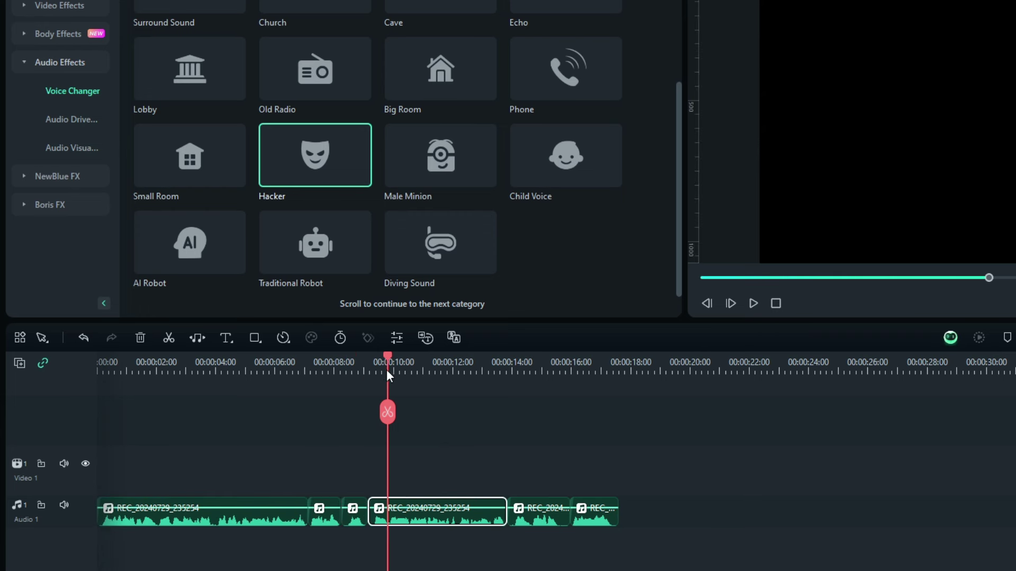
pyautogui.moveTo(386, 363); pyautogui.dragTo(405, 385)
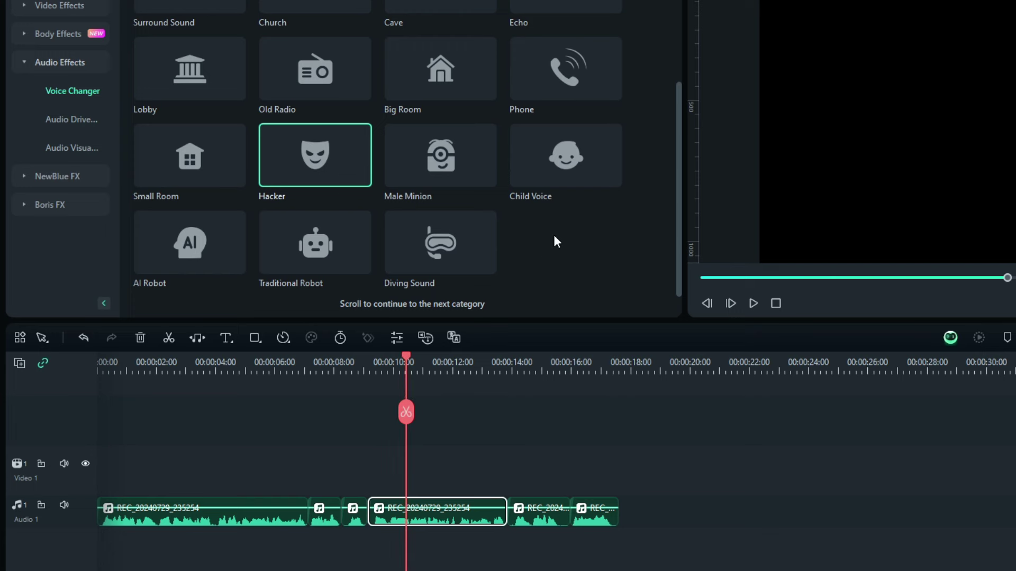
pyautogui.scroll(3, 554, 234)
pyautogui.scroll(-2, 553, 198)
pyautogui.scroll(-1, 558, 203)
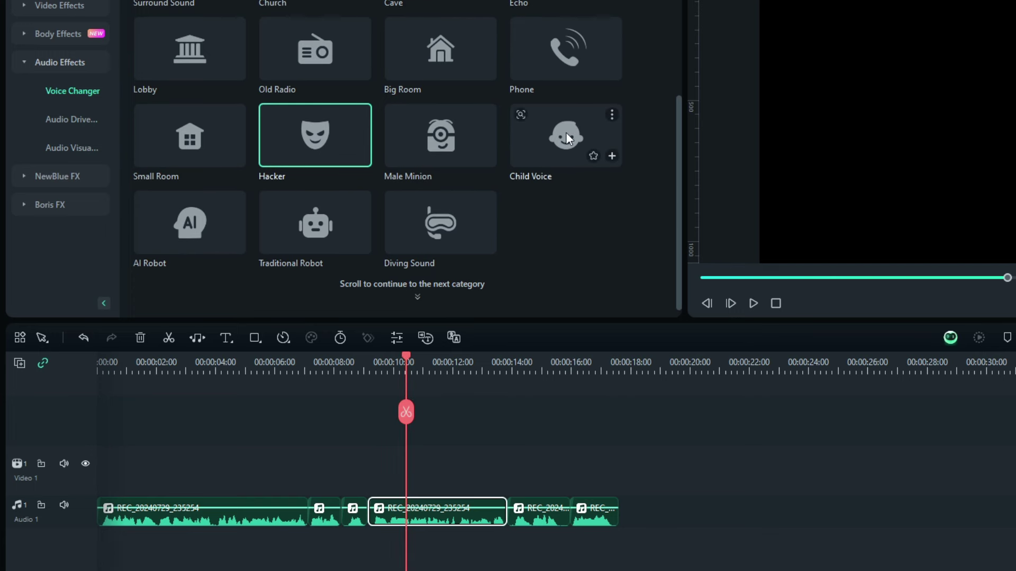
pyautogui.moveTo(566, 133); pyautogui.dragTo(465, 481)
# Apply the Hacker voice effect to the fifth clip and the Child Voice effect to the last clip
pyautogui.click(512, 380)
pyautogui.click(530, 380)
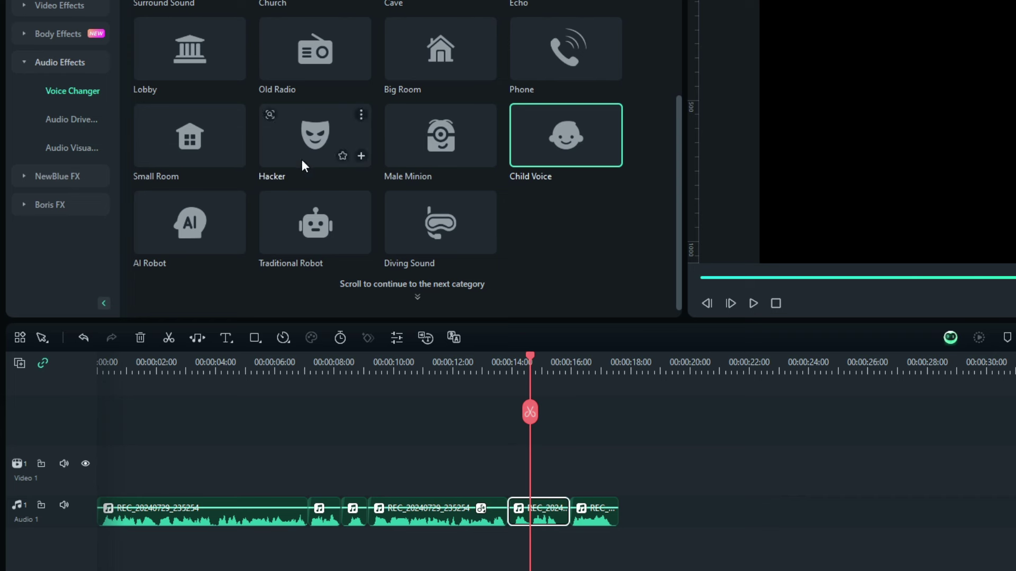
pyautogui.moveTo(301, 161); pyautogui.dragTo(592, 524)
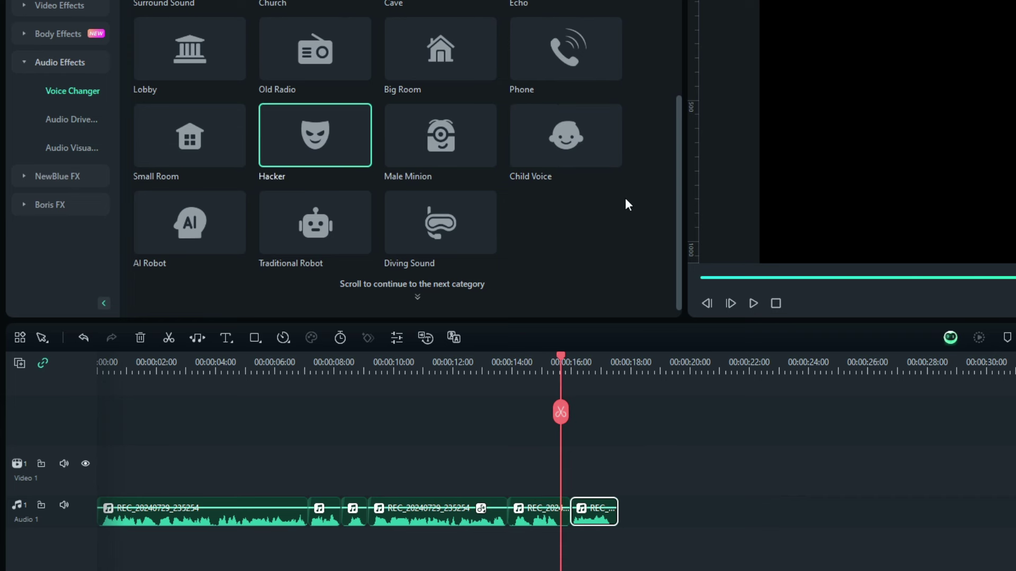
pyautogui.moveTo(573, 126)
pyautogui.moveTo(573, 126); pyautogui.dragTo(640, 527)
# Return the playhead to the start of the timeline and play back the dialogue with its voice effects
pyautogui.moveTo(561, 412); pyautogui.dragTo(518, 418)
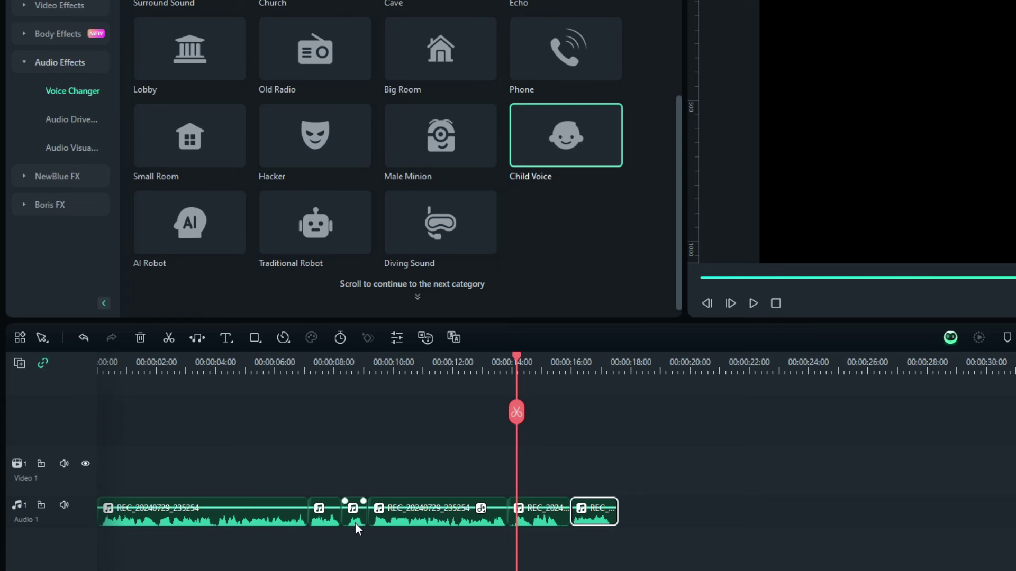
pyautogui.moveTo(312, 129)
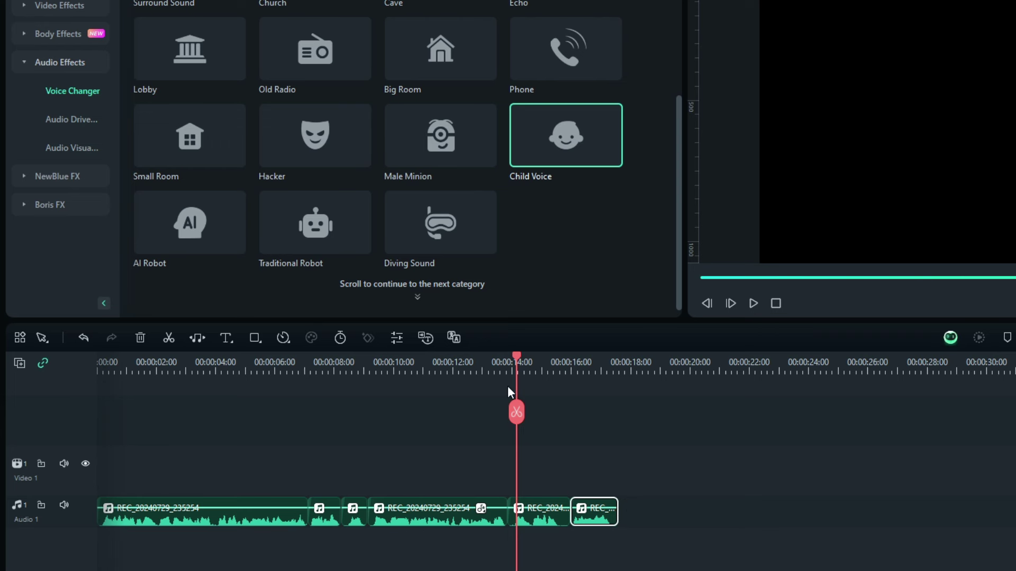
pyautogui.moveTo(516, 356); pyautogui.dragTo(105, 356)
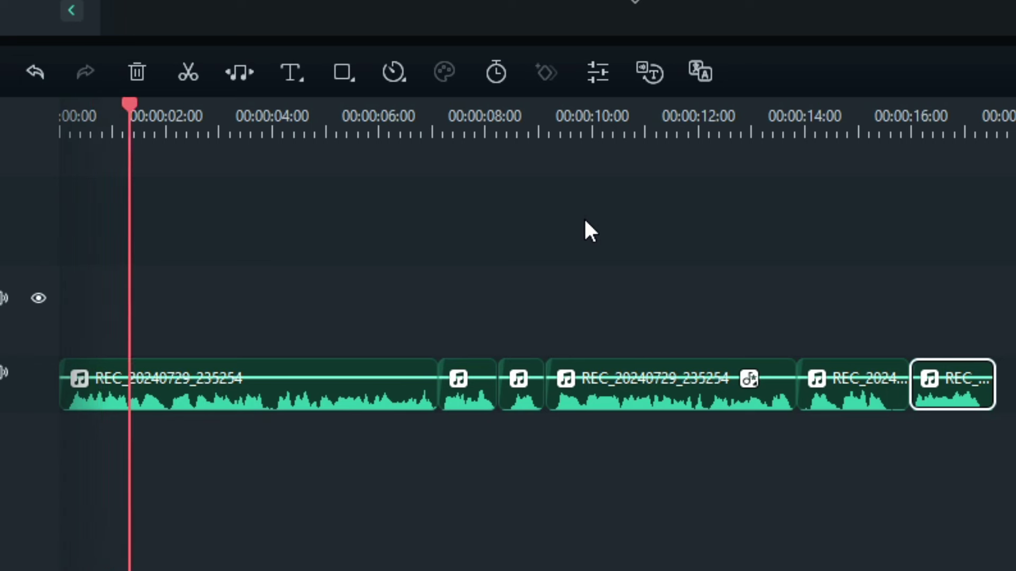